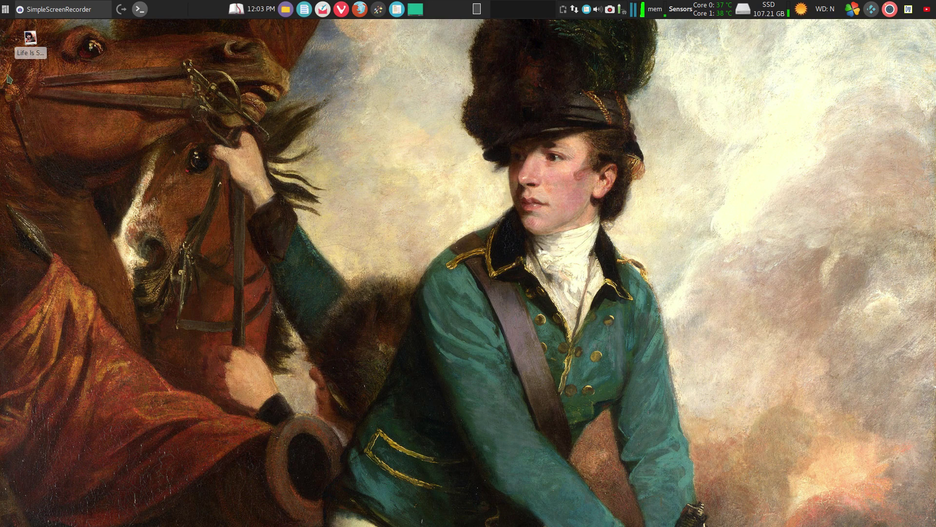
Launch Simple Scan by searching 'simp' in the application menu, reposition its window, and open the Document menu.
left_click(4, 11)
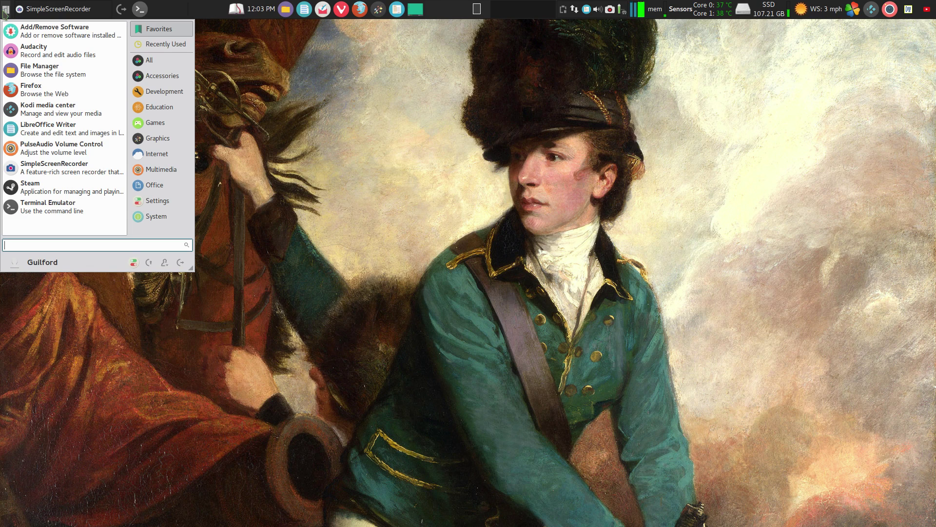
type("simp")
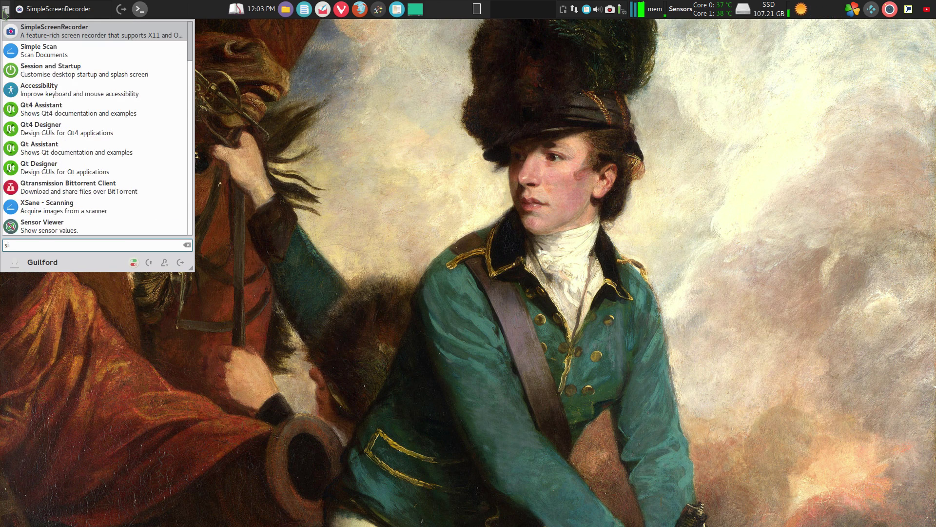
left_click(92, 48)
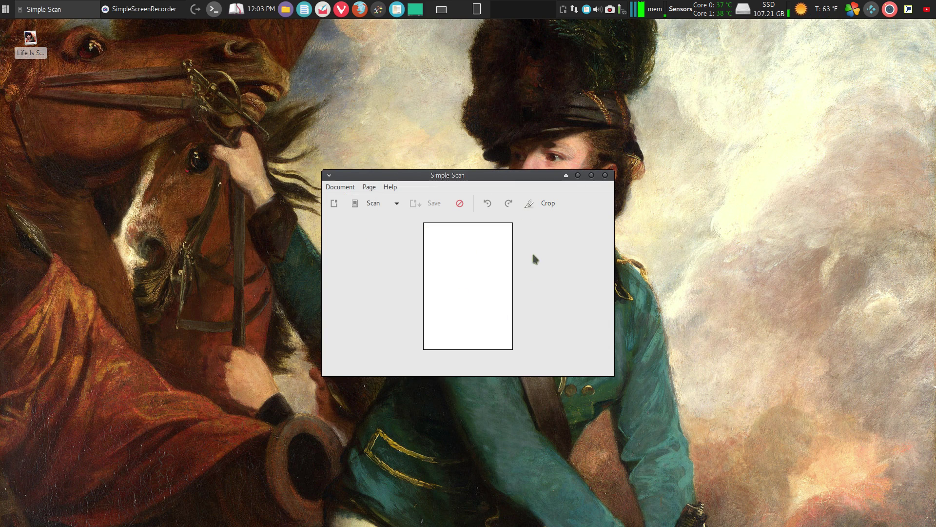
left_click_drag(491, 177, 503, 132)
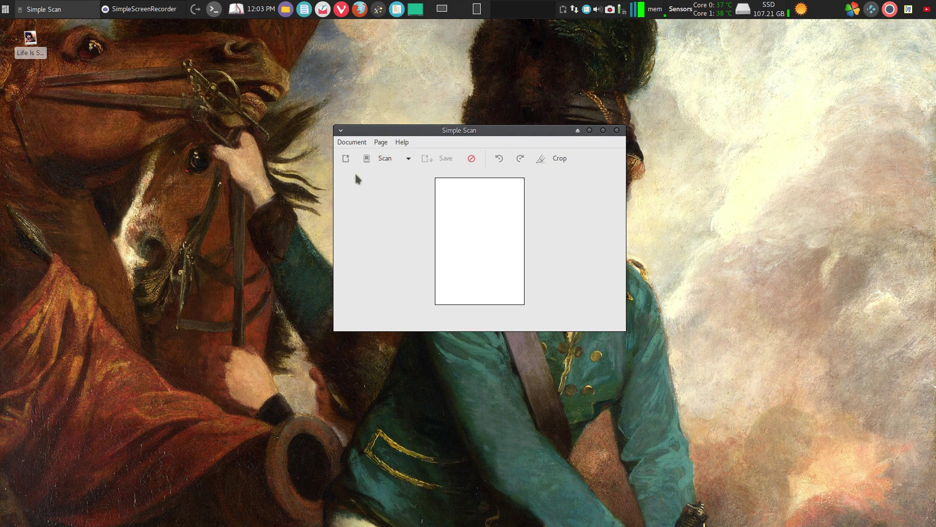
left_click(352, 143)
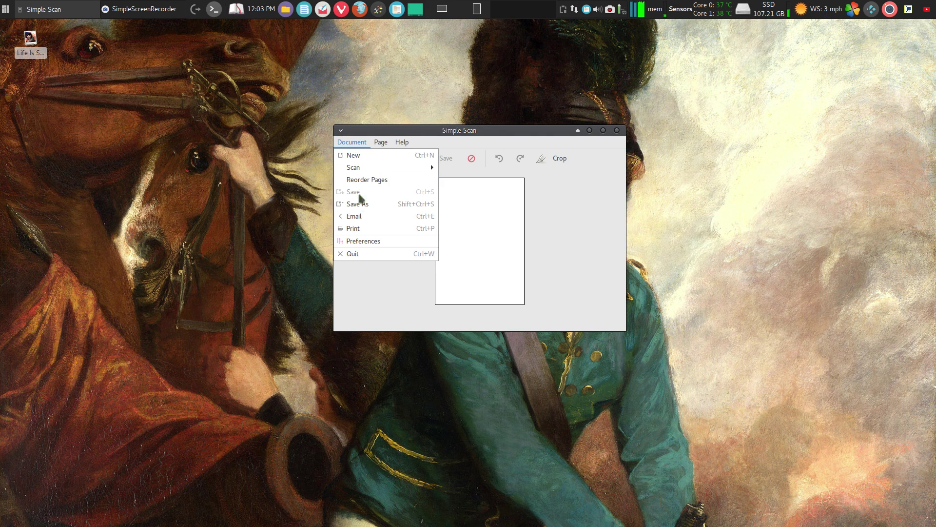
Review Preferences, keeping text at 150 dpi, photo at 300 dpi and Front and Back scanning.
left_click(361, 241)
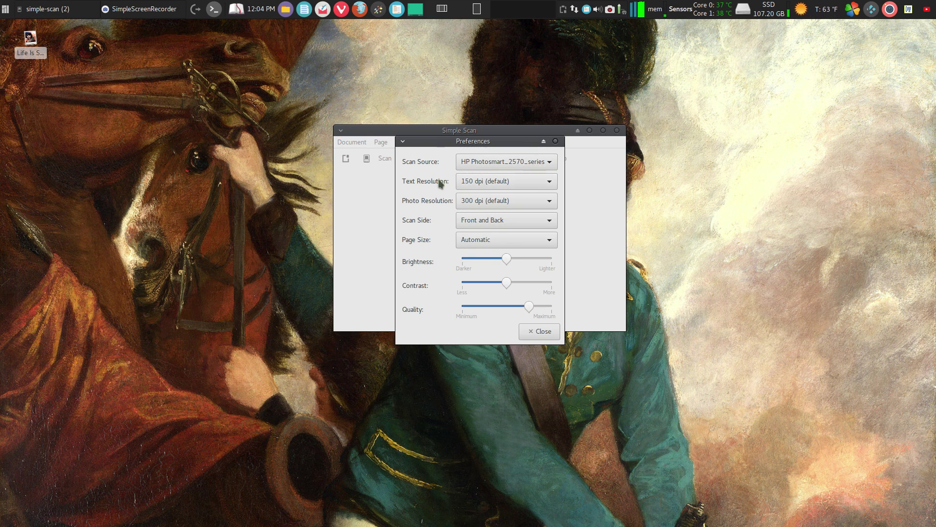
left_click(490, 188)
left_click(490, 182)
left_click(495, 201)
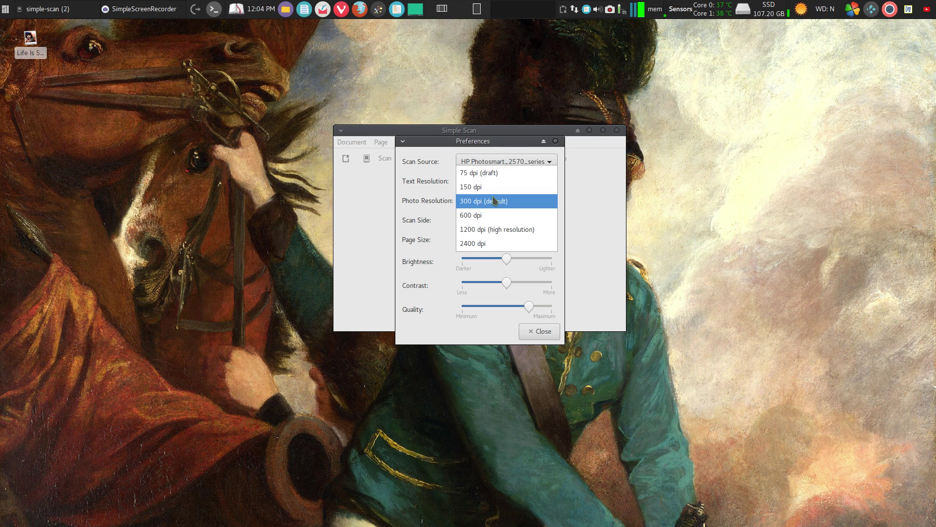
left_click(497, 204)
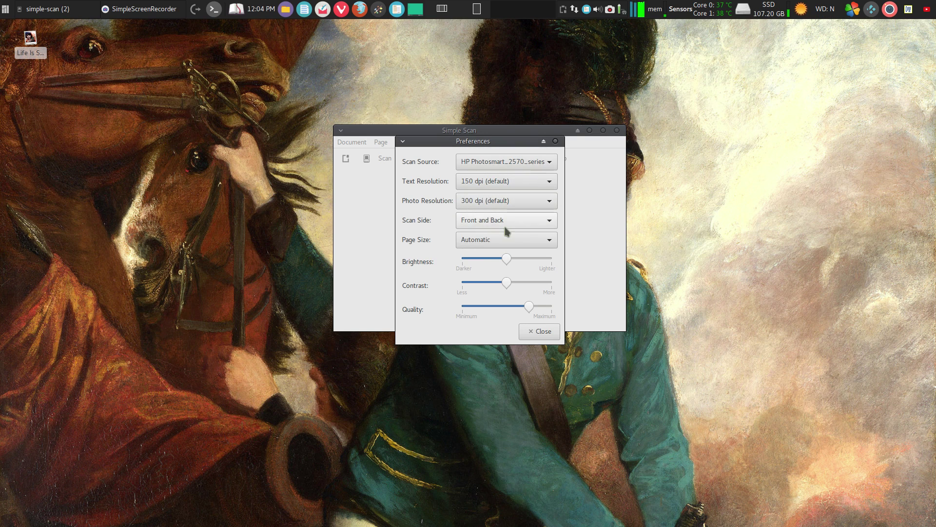
left_click(503, 223)
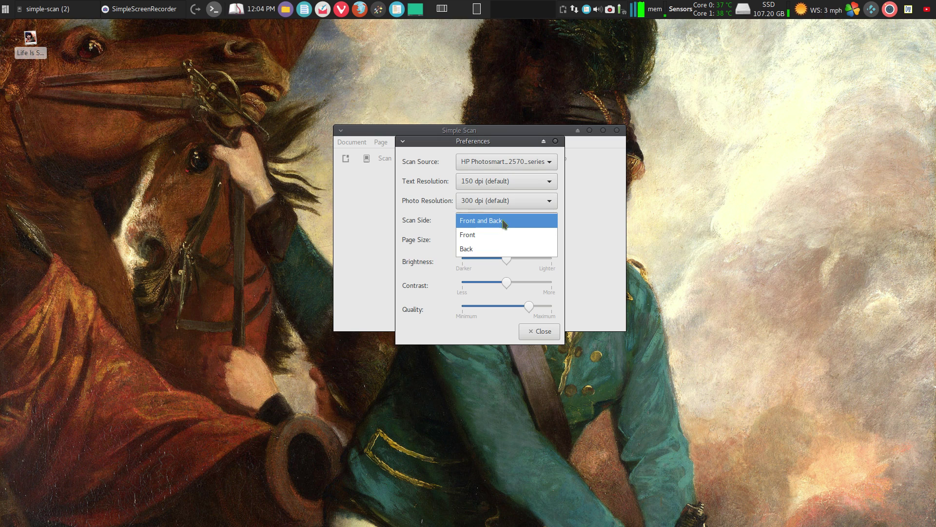
left_click(502, 222)
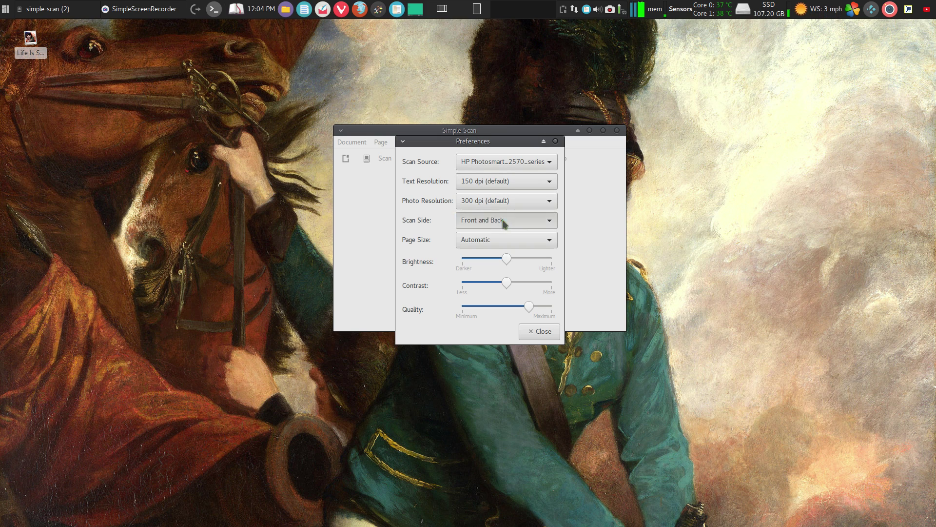
left_click(543, 332)
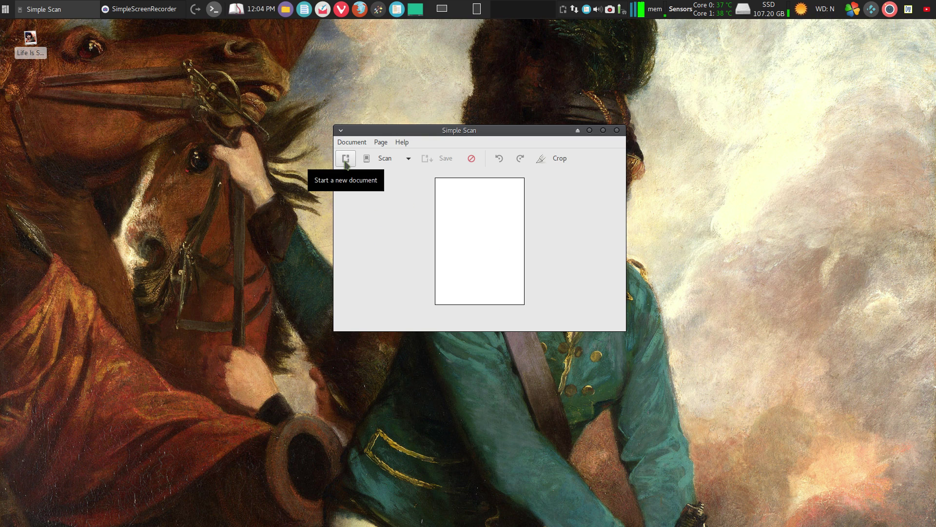
Scan the lined sheet into the document and browse the Page and Document menus.
left_click(378, 160)
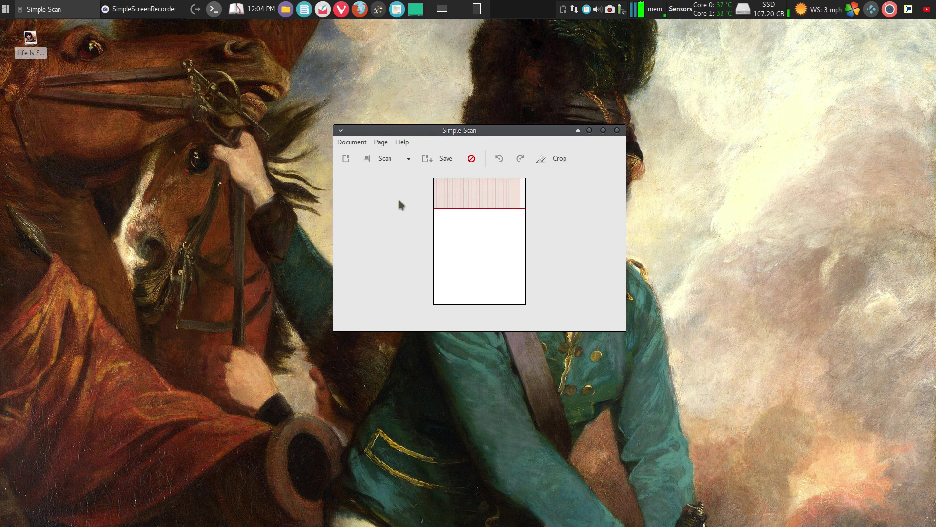
left_click(381, 142)
mouse_move(352, 142)
mouse_move(380, 143)
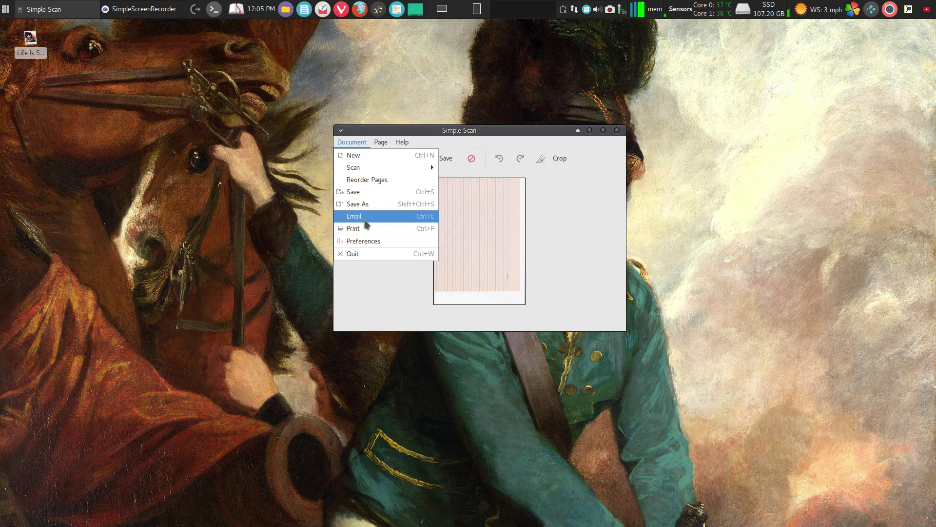
Switch the scan mode to Text.
left_click(364, 275)
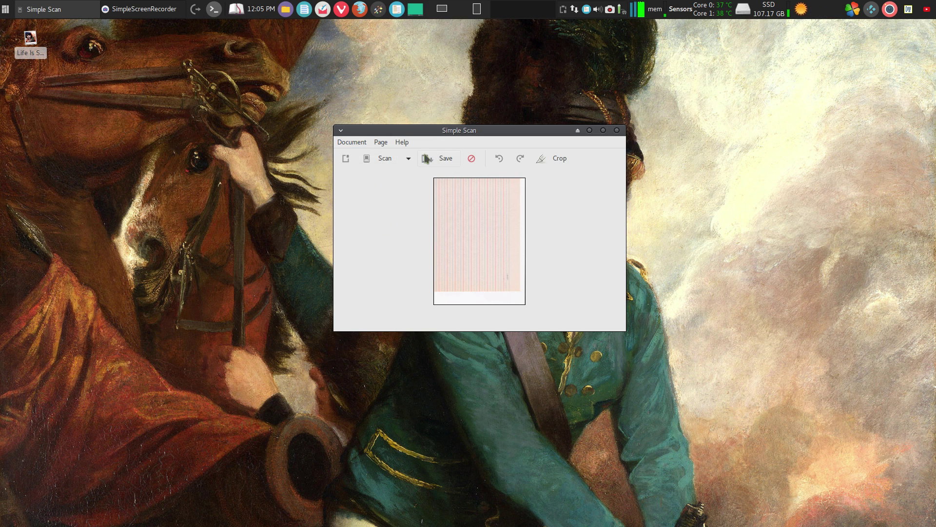
left_click(409, 160)
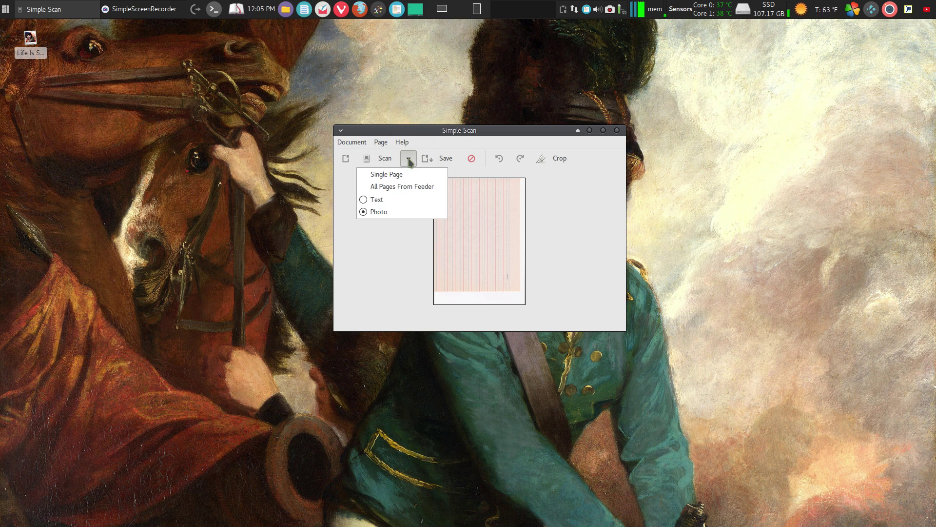
left_click(383, 200)
Confirm in Preferences that the text resolution remains 150 dpi, then close it.
left_click(352, 143)
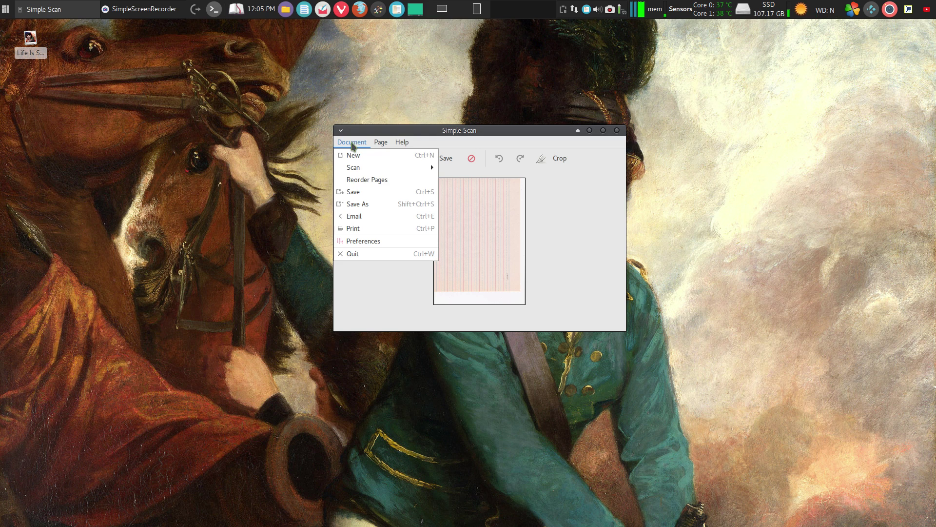
left_click(368, 241)
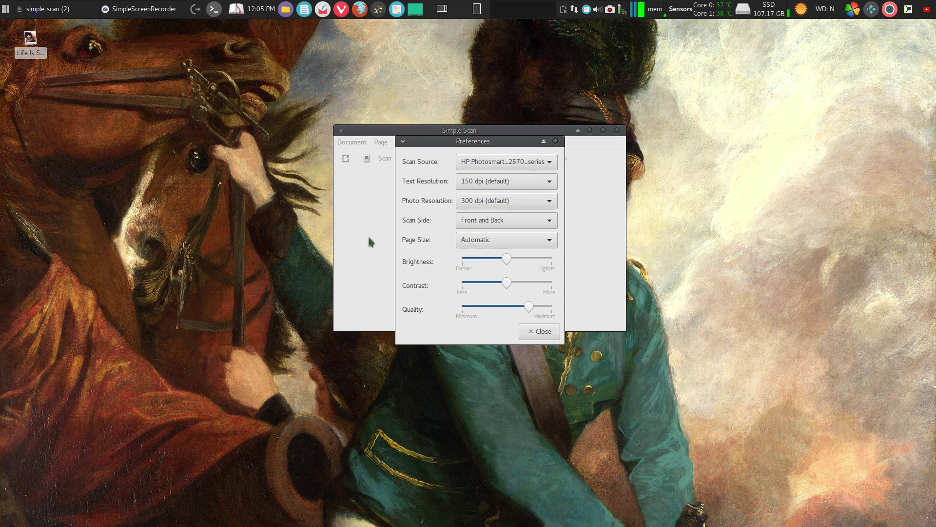
left_click(486, 183)
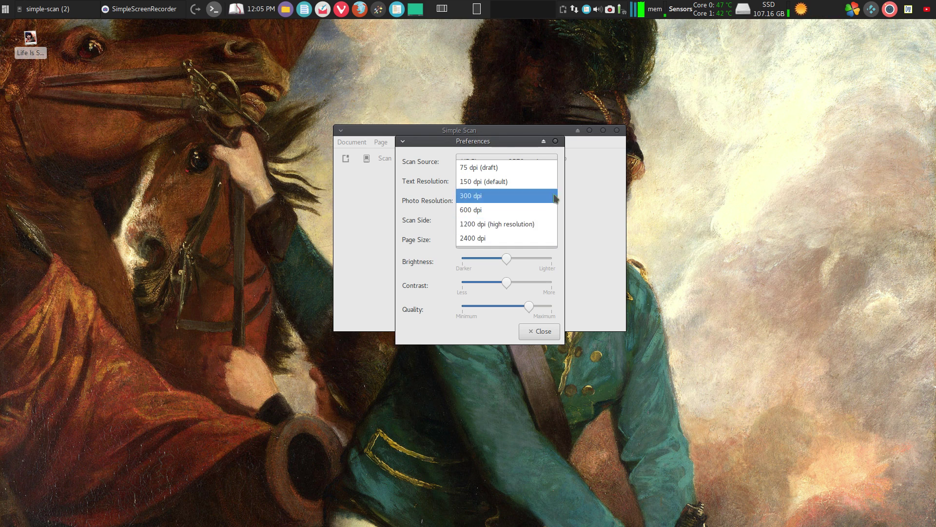
left_click(555, 143)
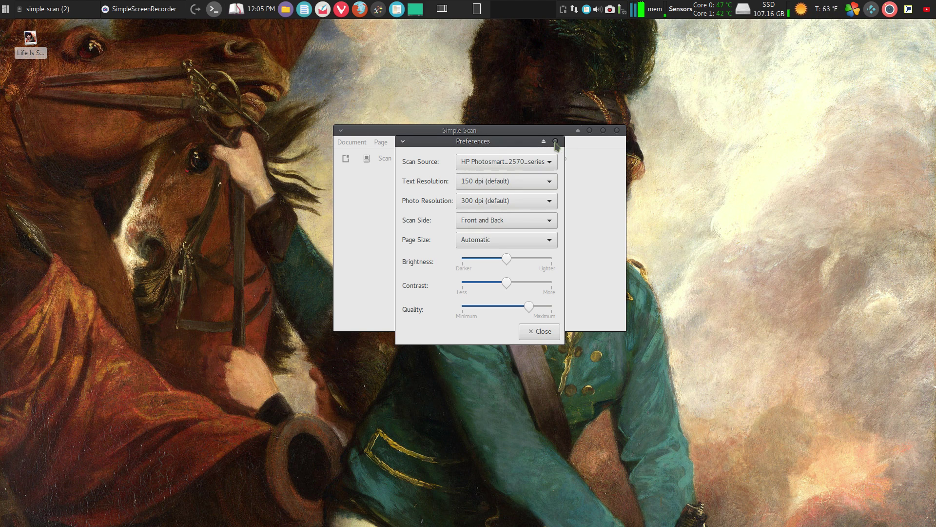
left_click(558, 336)
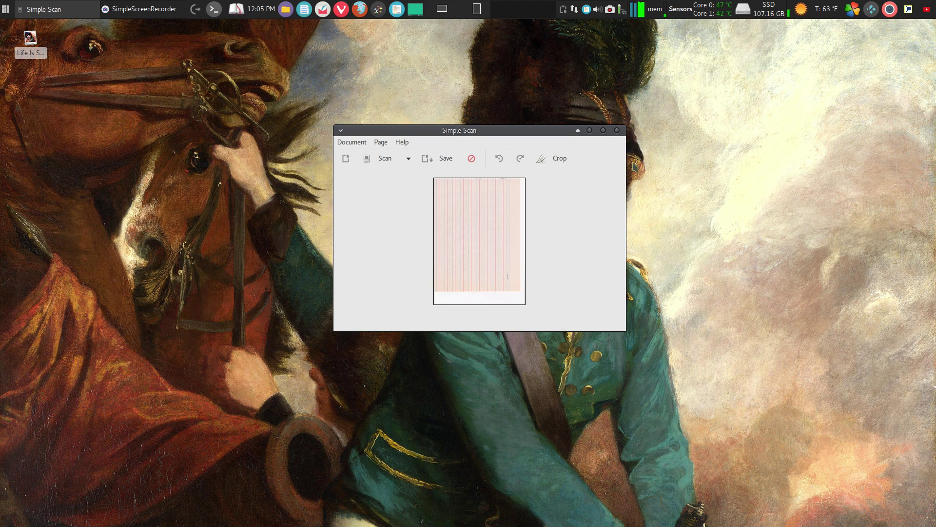
left_click(355, 142)
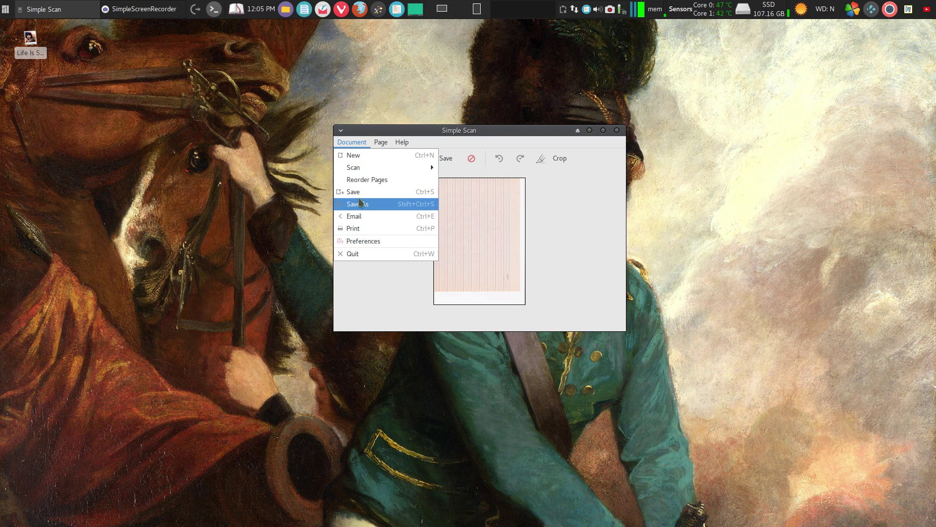
Cancel the Save As dialog, leaving PDF selected, then quit Simple Scan without saving the page.
left_click(361, 205)
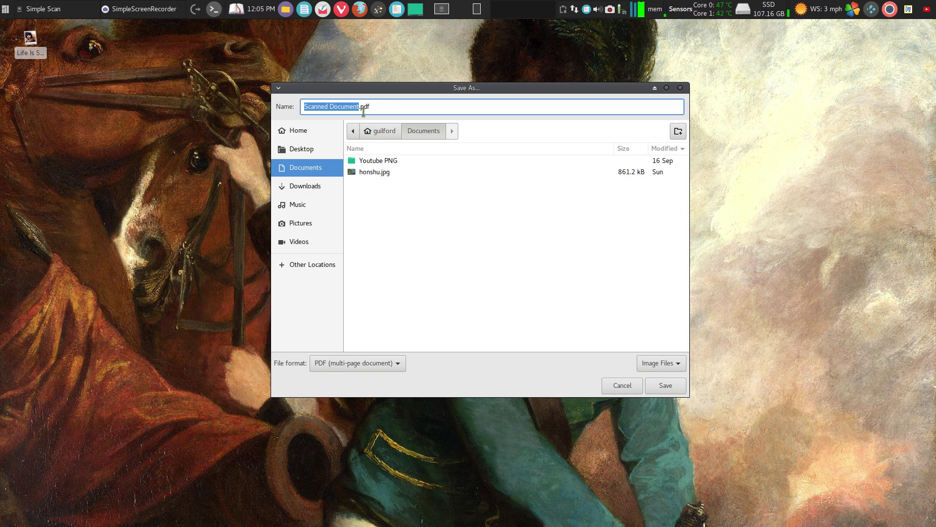
left_click(397, 364)
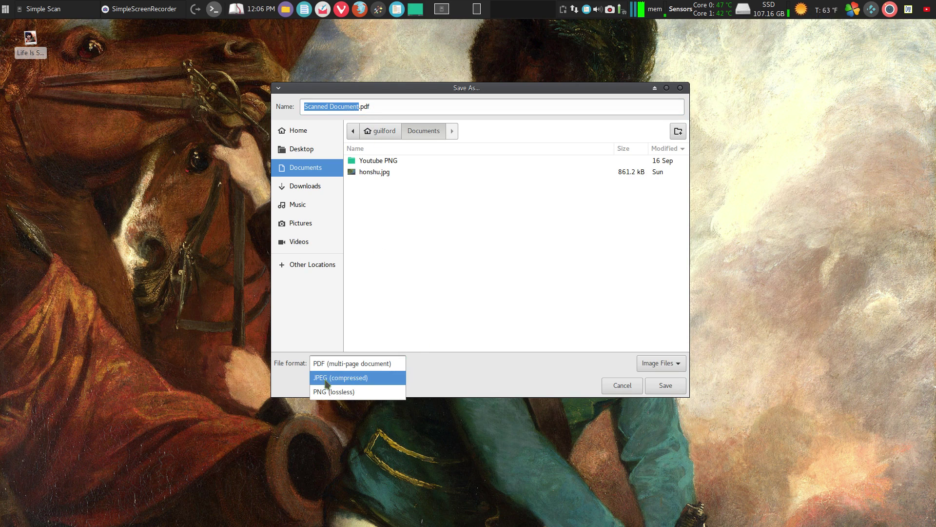
left_click(629, 390)
left_click(622, 389)
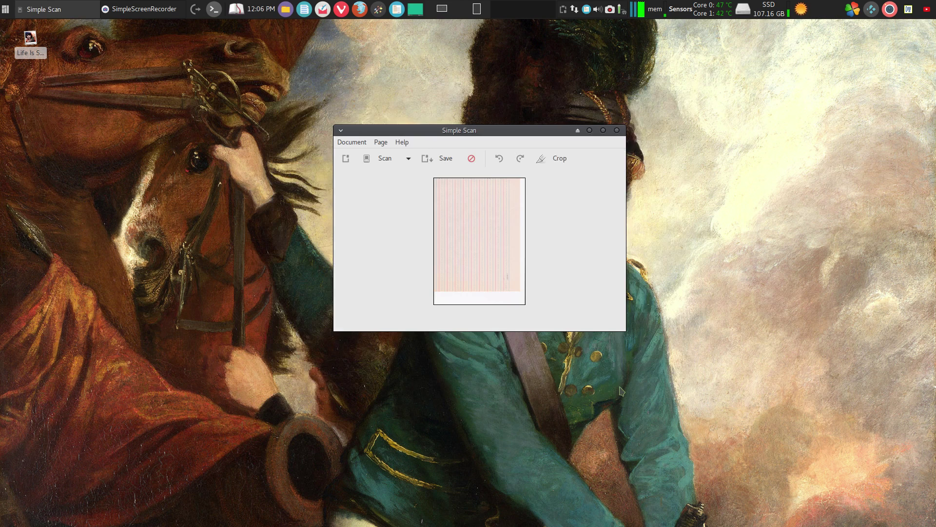
left_click(617, 130)
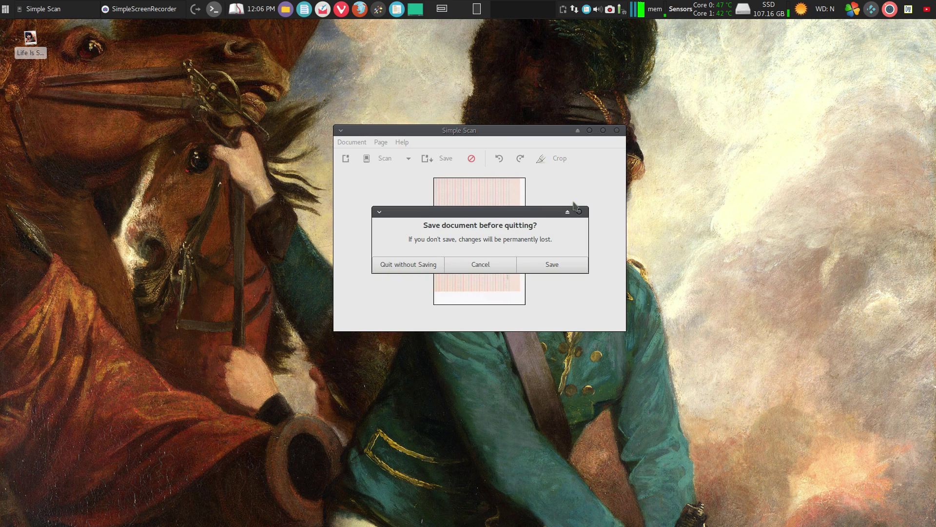
left_click(425, 265)
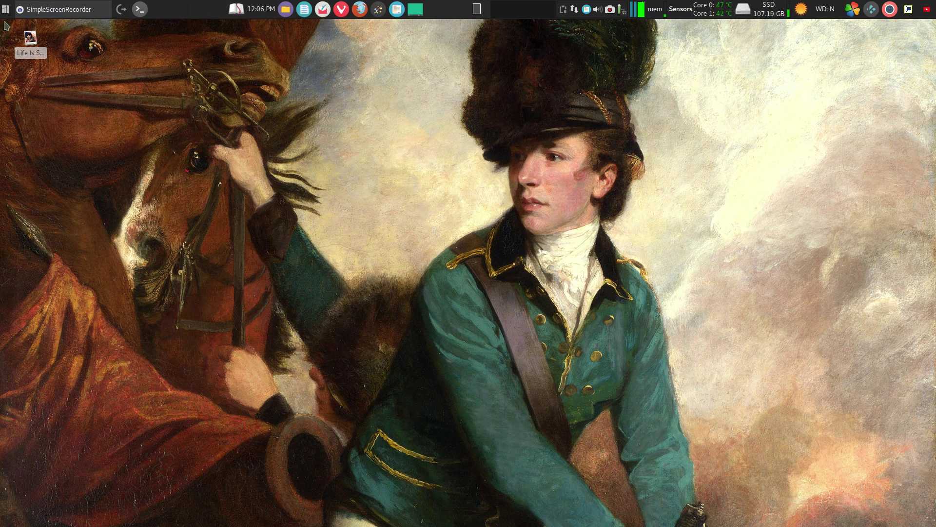
Launch XSane by searching 'xsa' and move the device-search window aside.
left_click(5, 8)
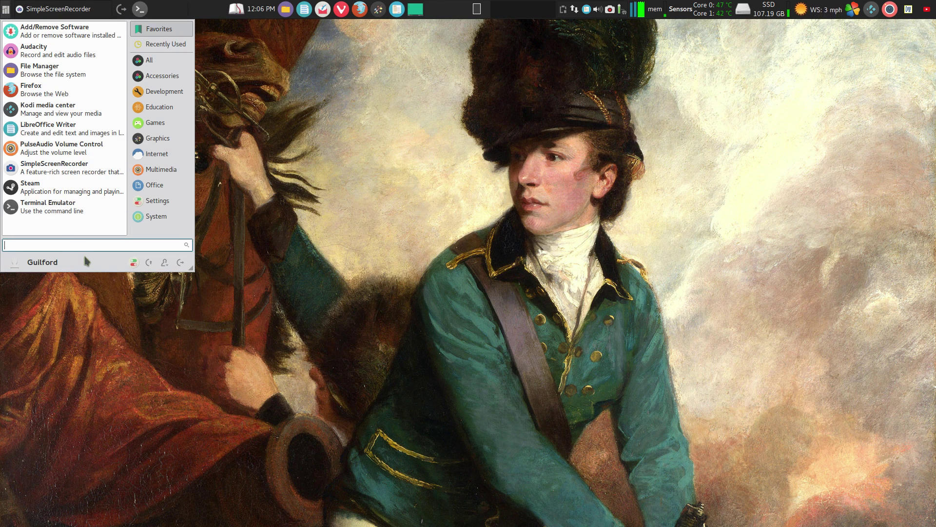
type("xsa")
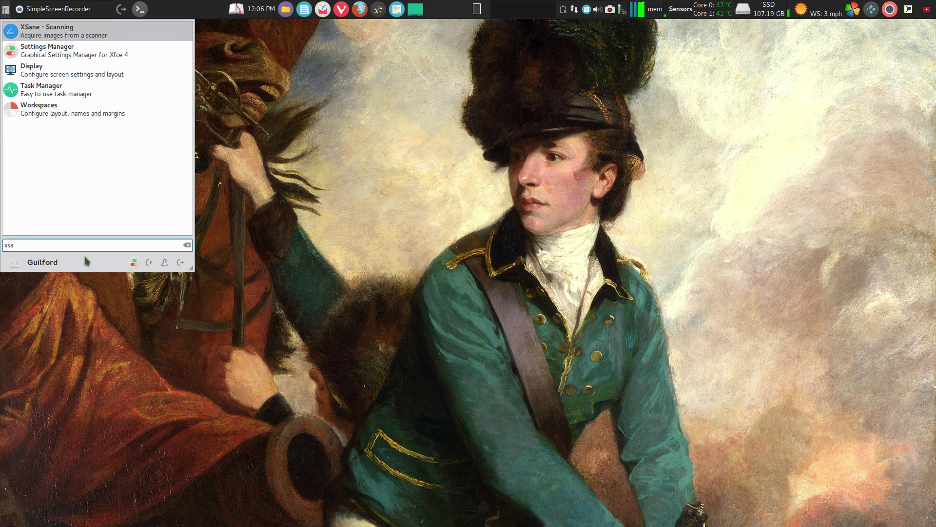
key("Return")
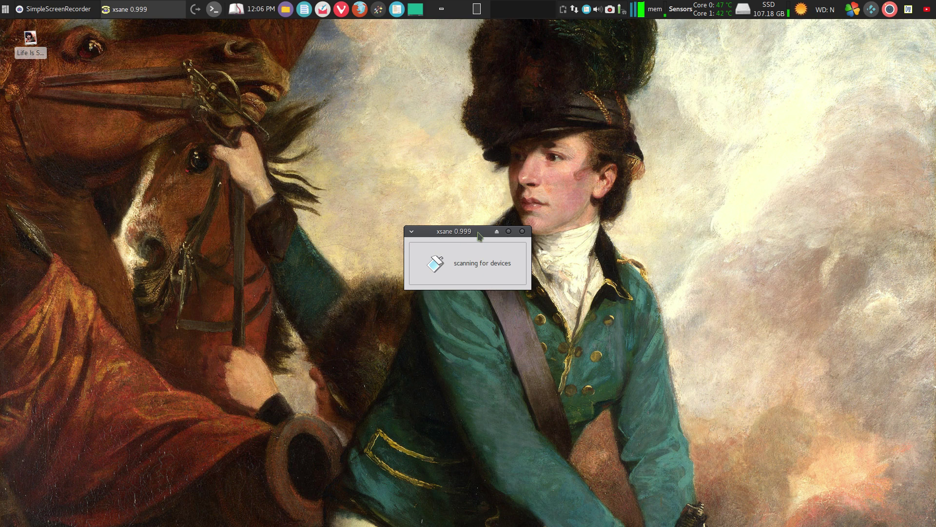
left_click_drag(478, 237, 433, 116)
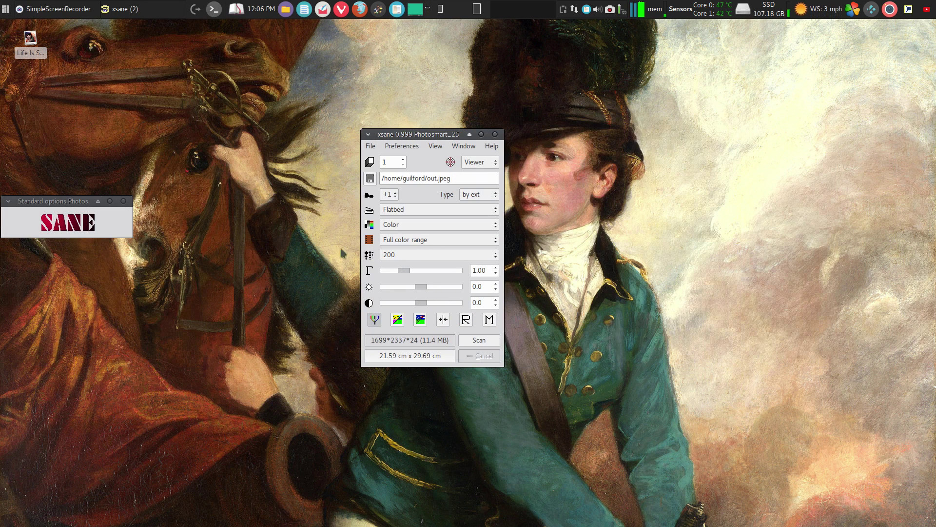
left_click_drag(64, 204, 279, 134)
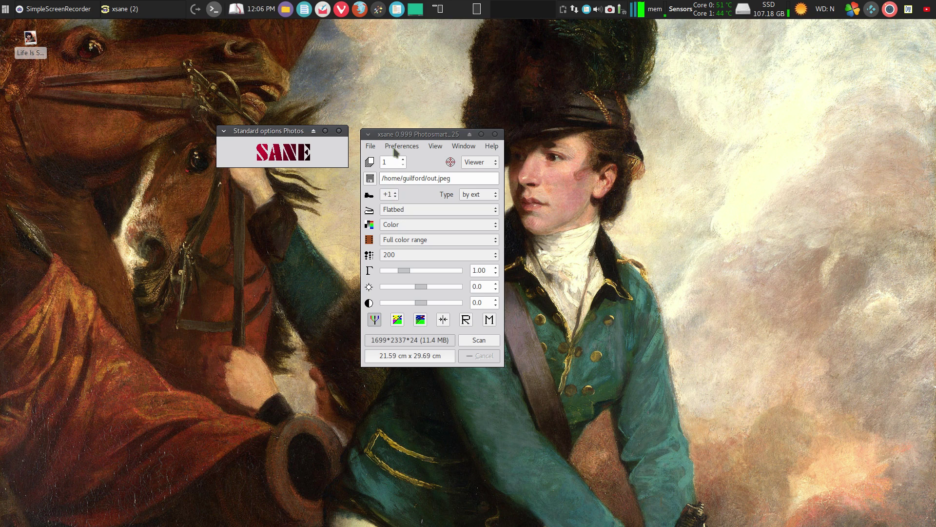
left_click(371, 146)
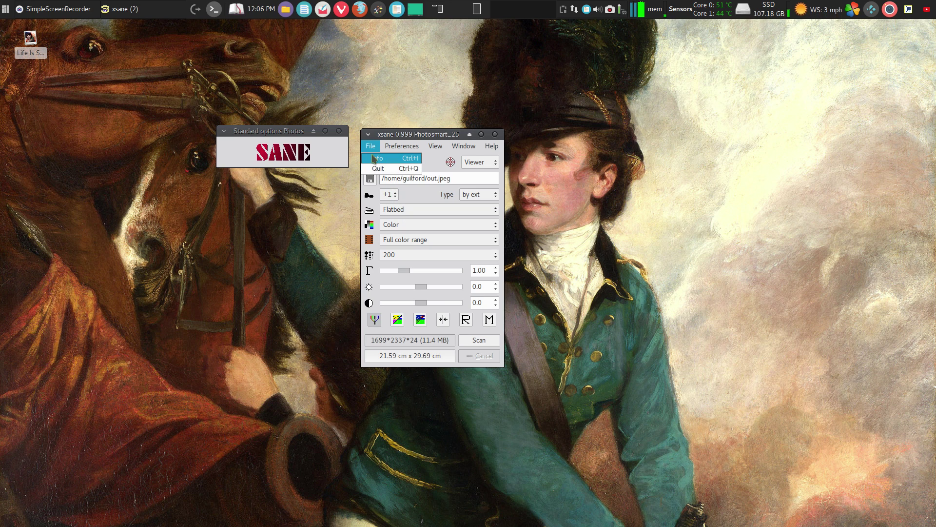
mouse_move(386, 147)
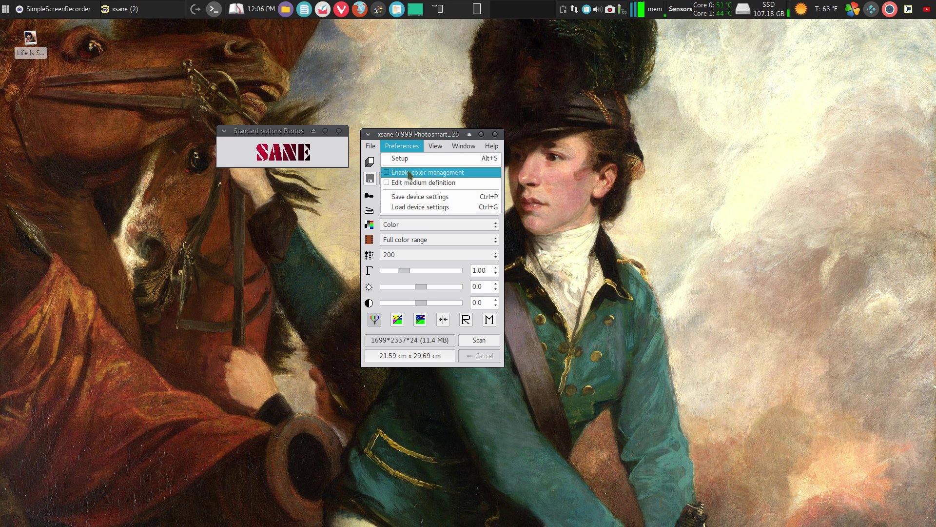
left_click(402, 115)
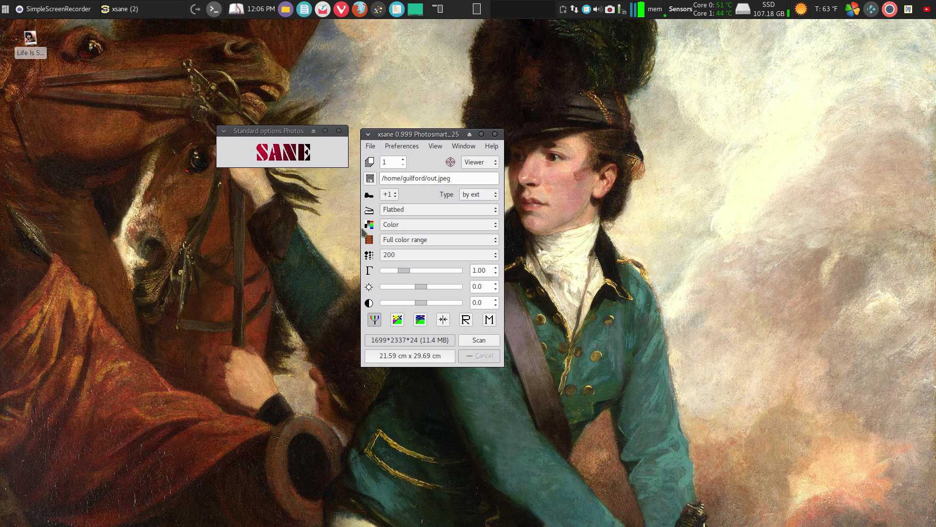
left_click(394, 226)
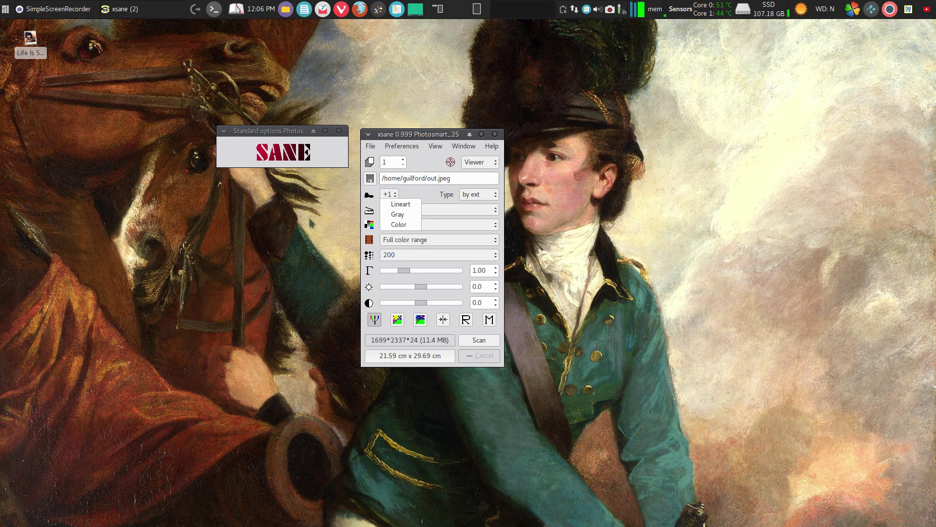
left_click(393, 225)
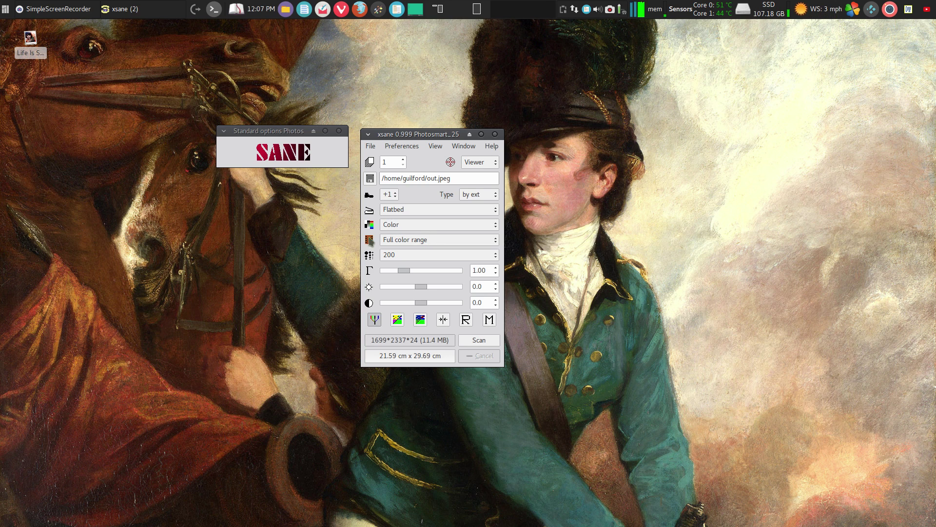
left_click(438, 240)
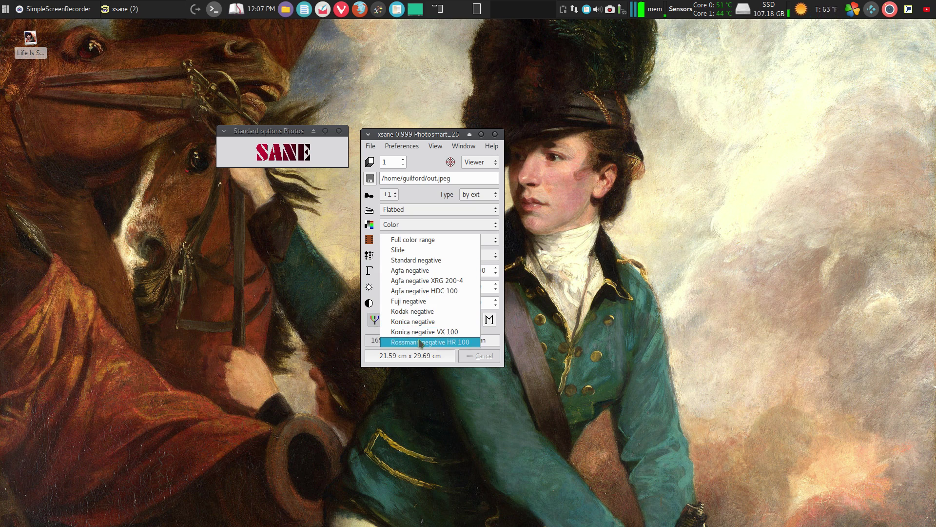
left_click(315, 232)
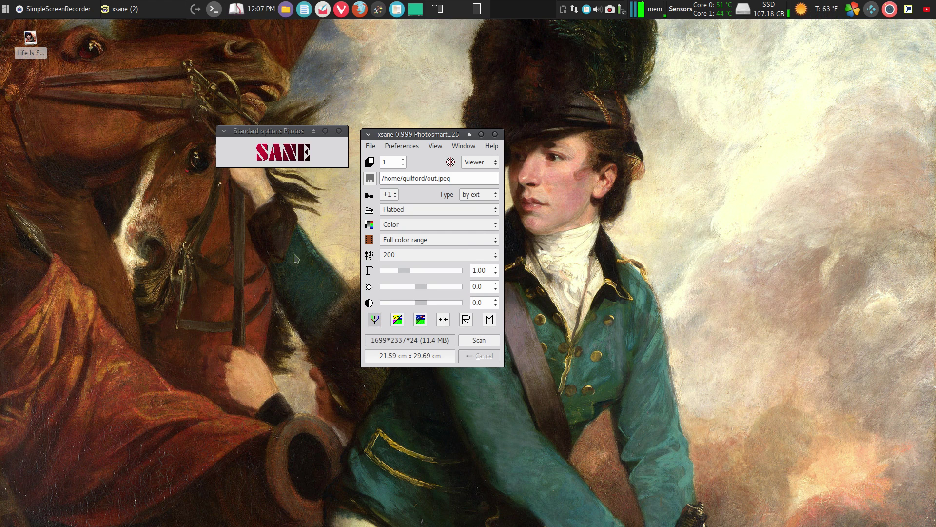
left_click(426, 252)
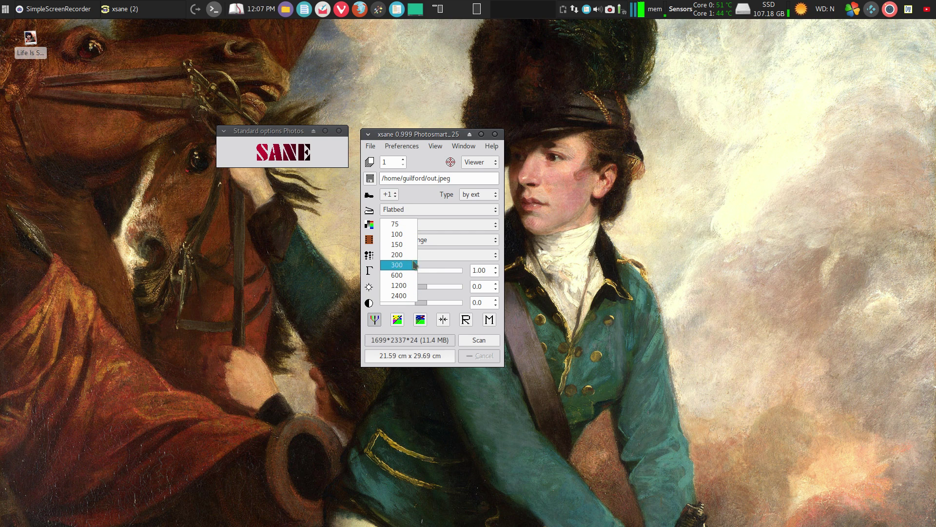
left_click(430, 254)
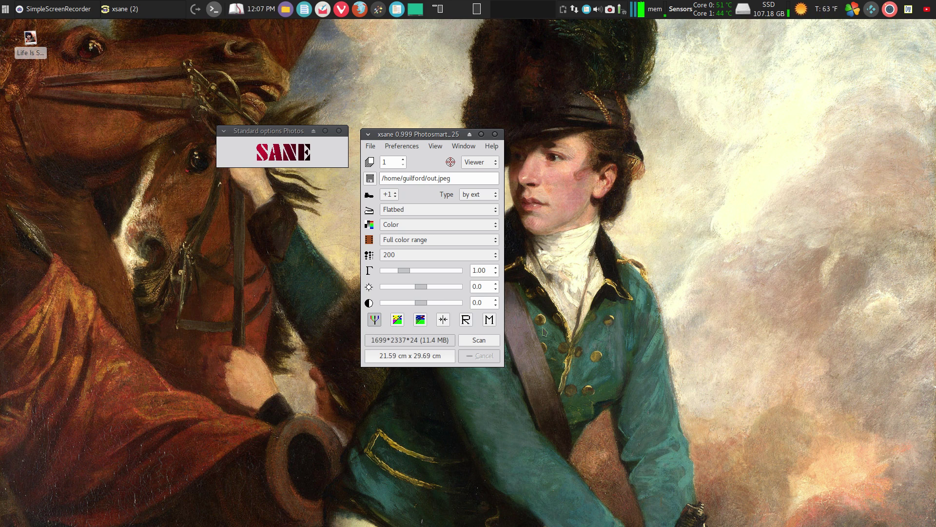
left_click(480, 341)
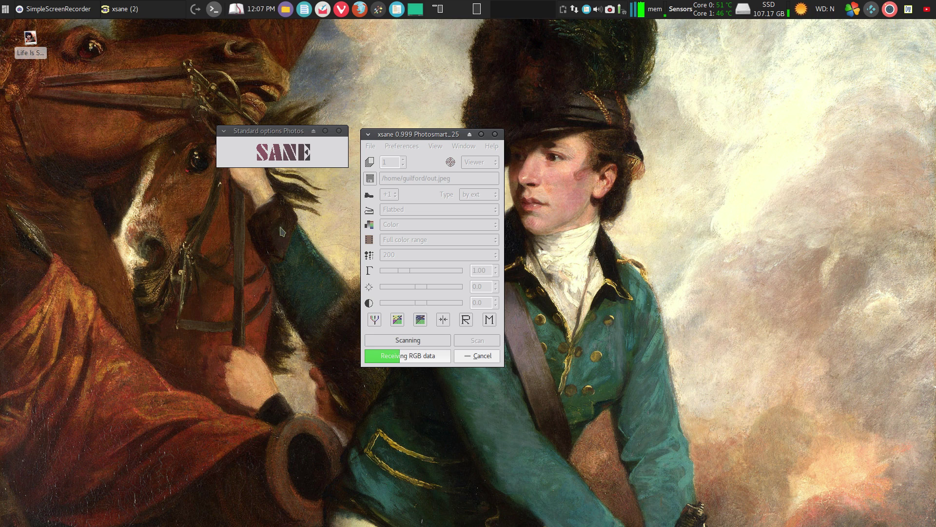
Open and dismiss the window options of the Standard options window.
left_click(224, 131)
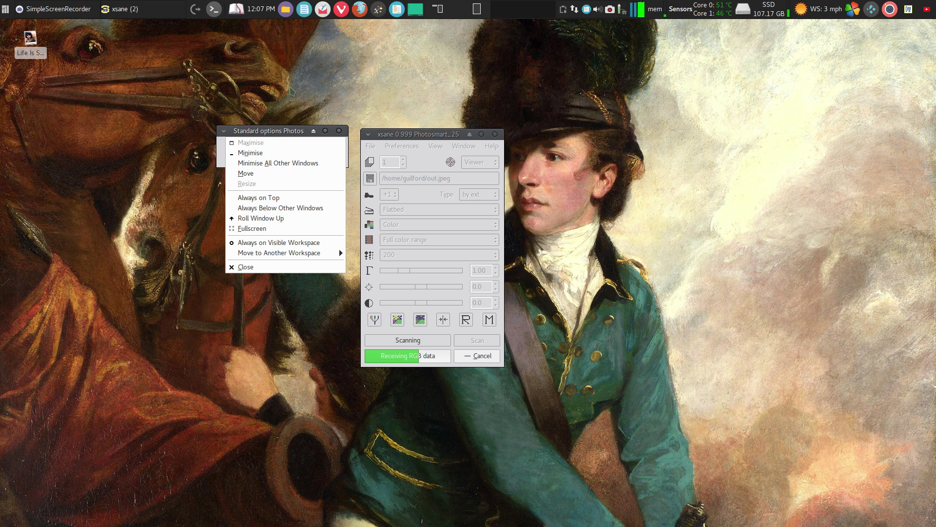
left_click(292, 93)
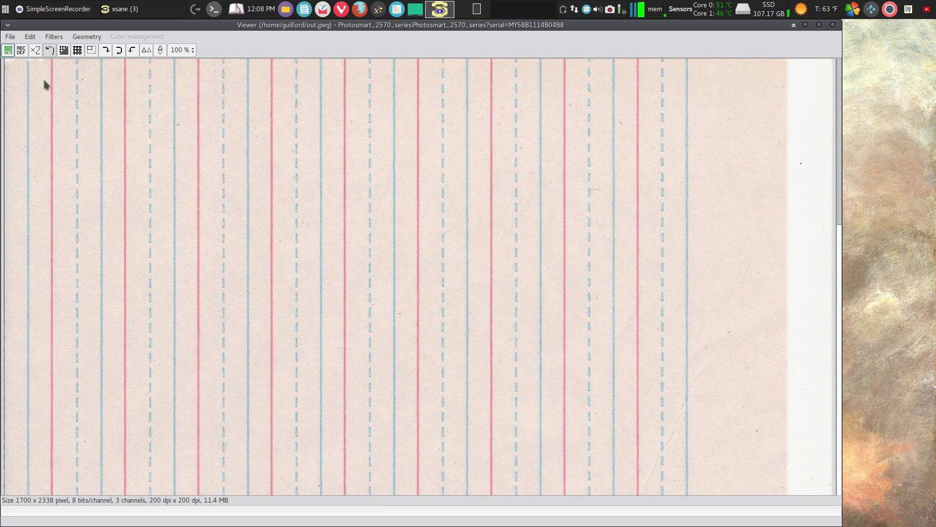
From the viewer's File menu choose Save image and list the output file types.
left_click(9, 38)
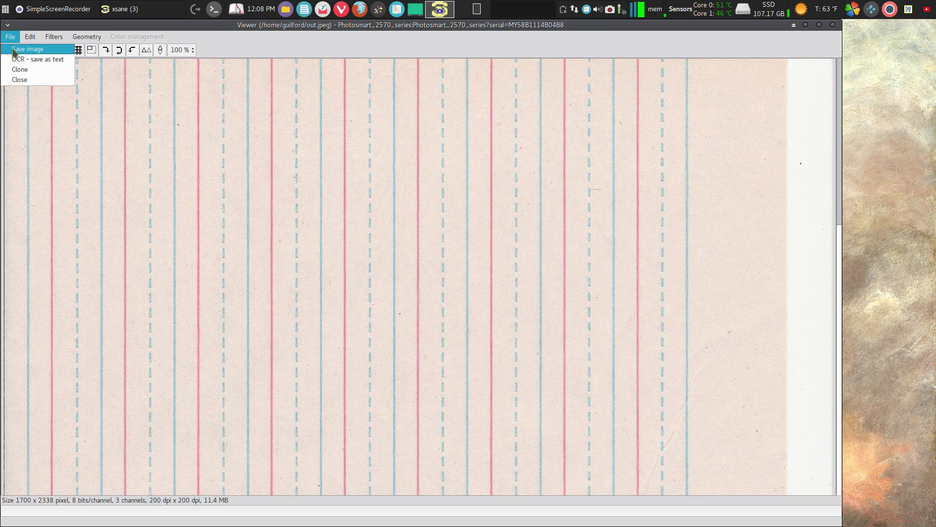
left_click(27, 50)
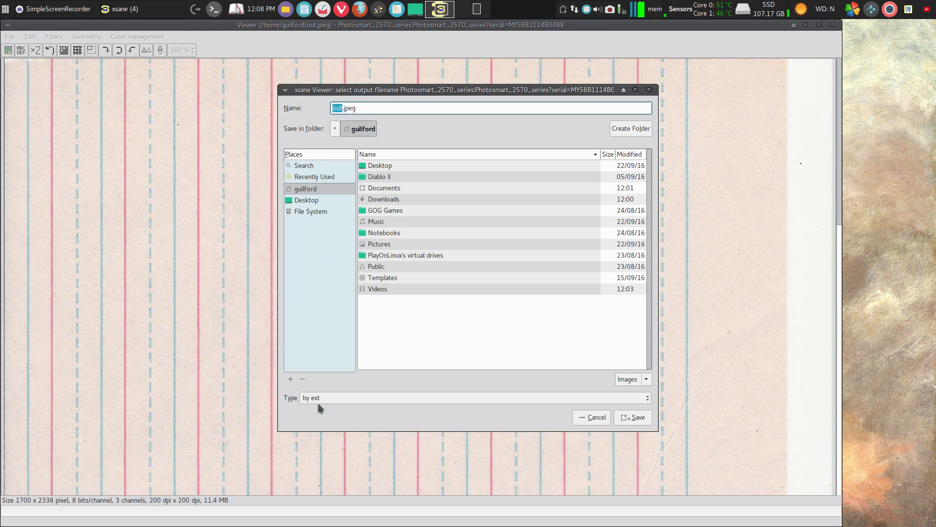
left_click(333, 403)
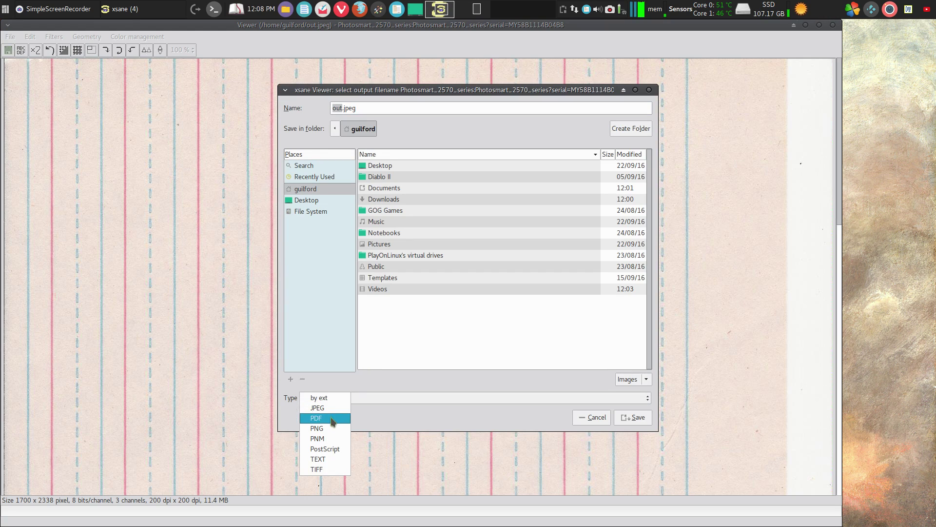